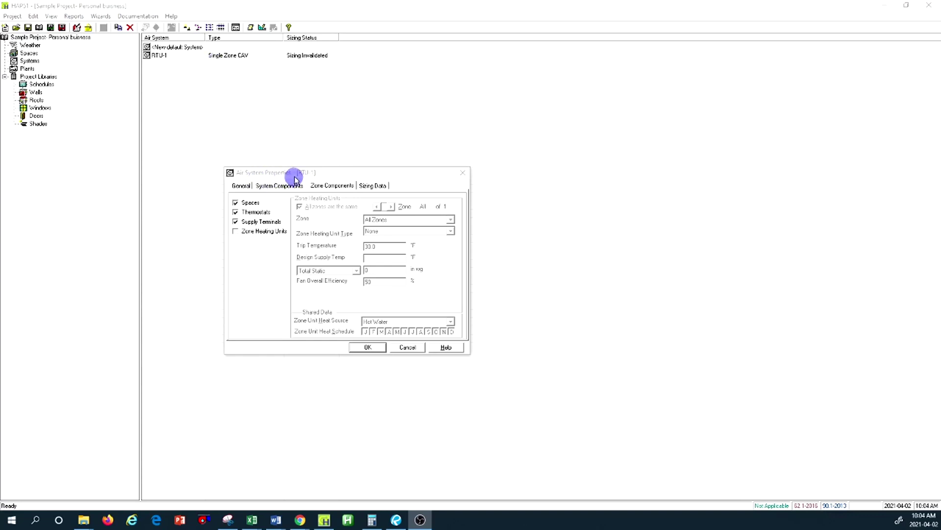
# Reopen RTU-1's Air System Properties, confirm CAV - Single Zone, and view its System Components.
pyautogui.click(463, 172)
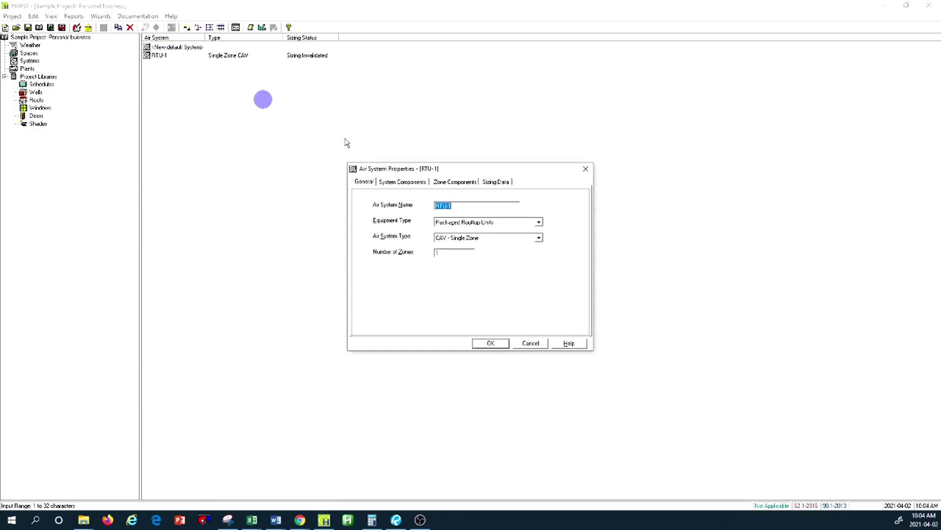
pyautogui.moveTo(497, 174); pyautogui.dragTo(412, 126)
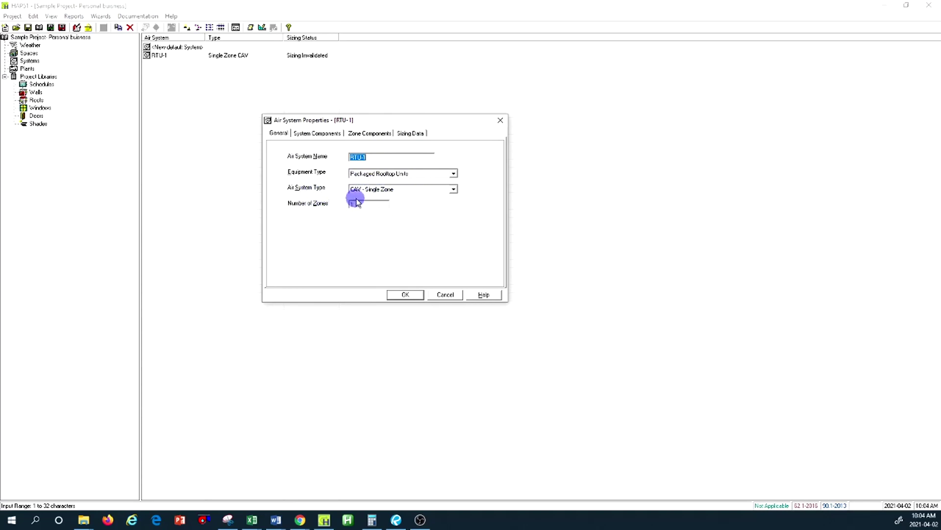
pyautogui.click(425, 190)
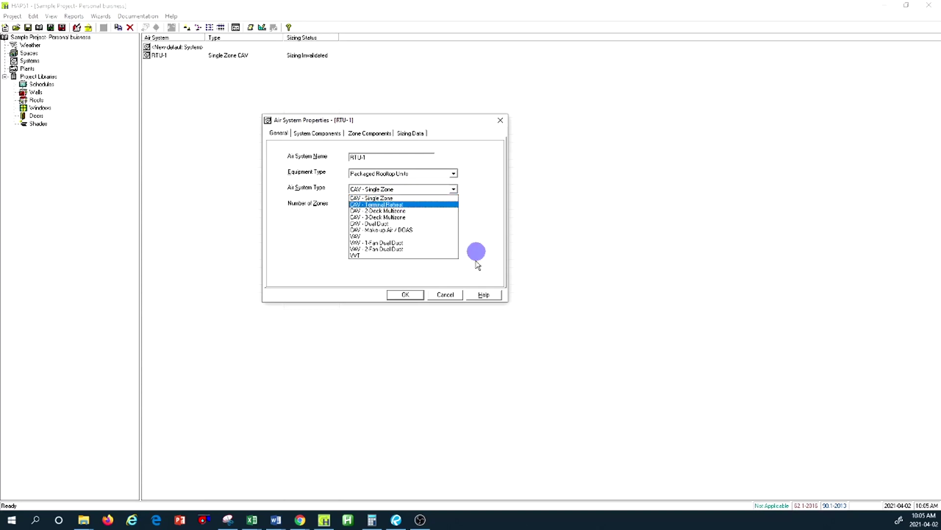
pyautogui.click(449, 291)
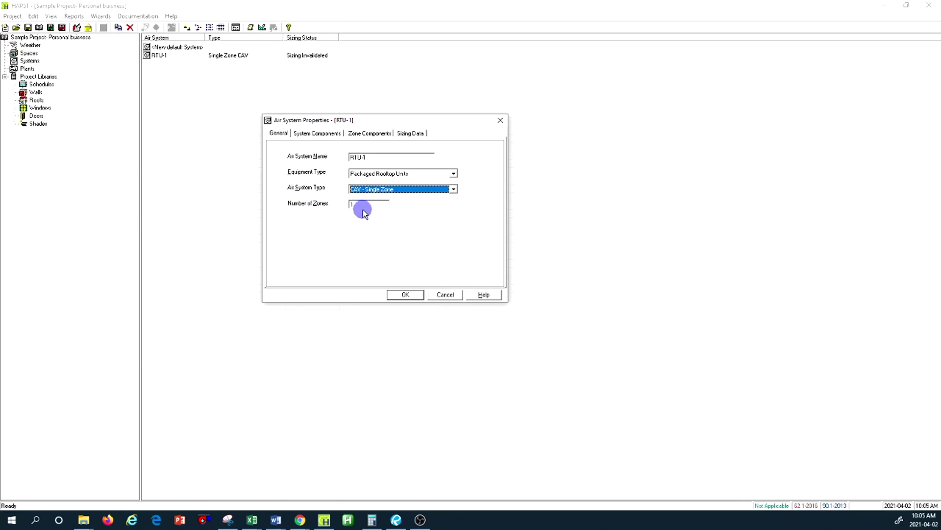
pyautogui.click(316, 133)
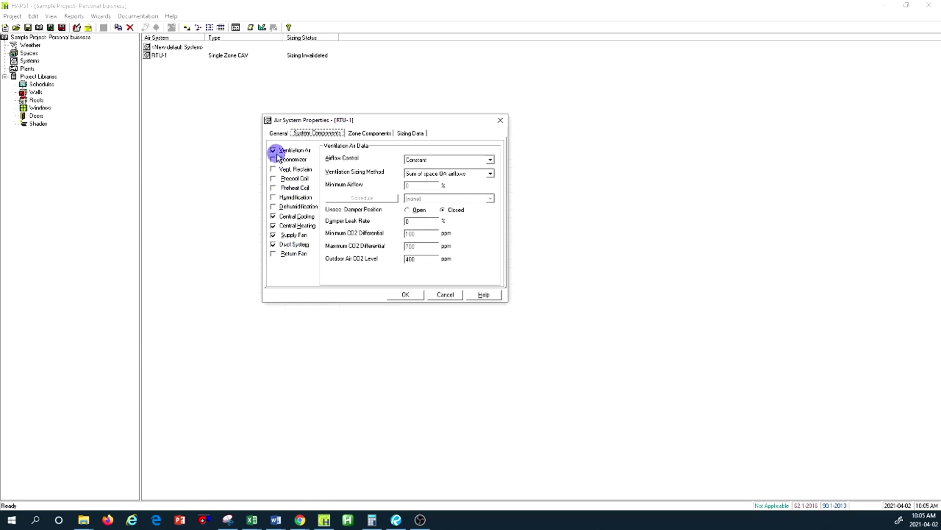
# Add a duct system to RTU-1 and show Zone 1's space assignments on Zone Components.
pyautogui.click(274, 245)
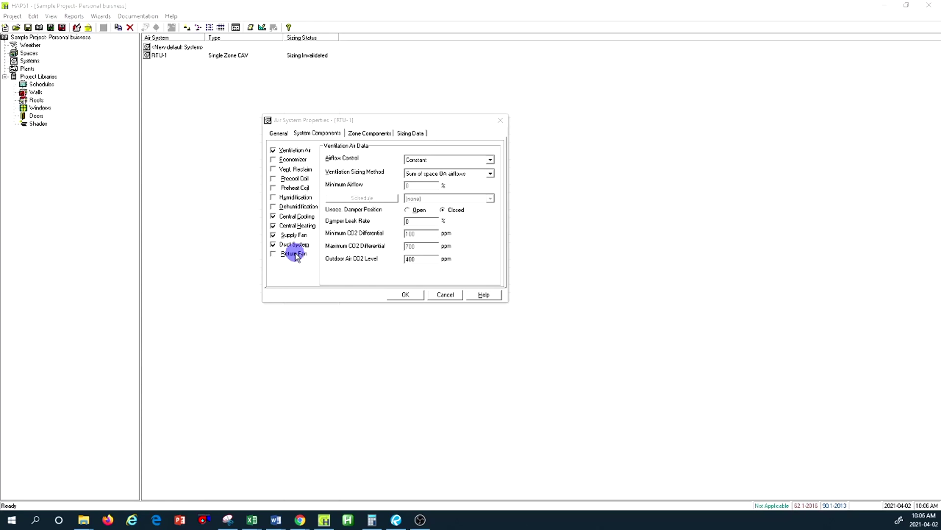
pyautogui.click(322, 134)
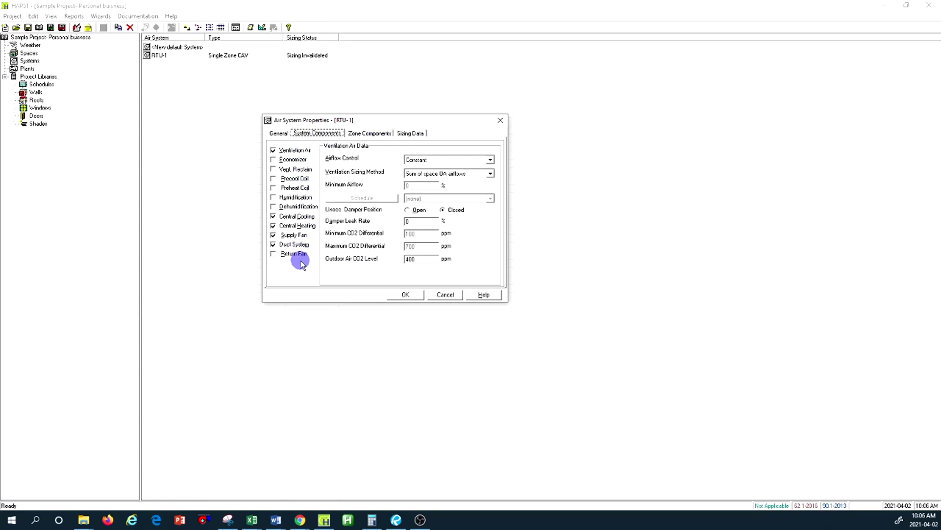
pyautogui.click(371, 131)
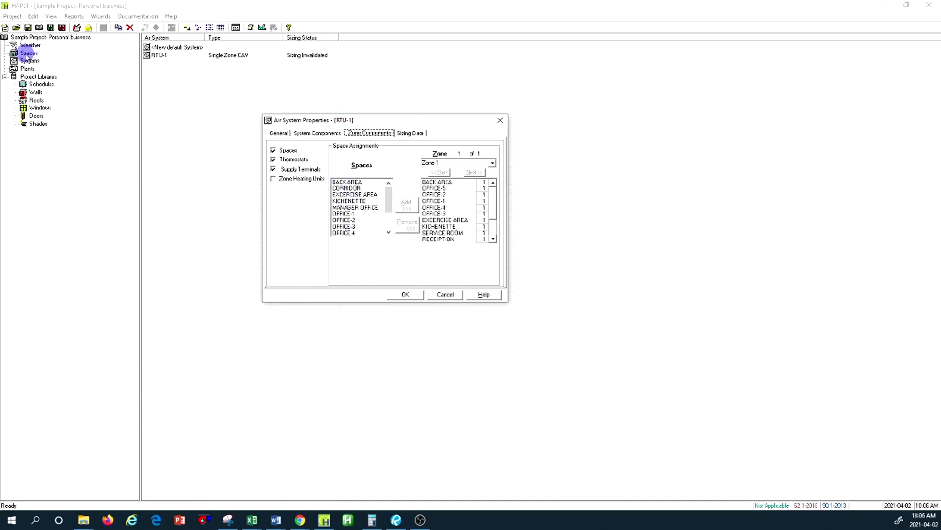
pyautogui.click(349, 183)
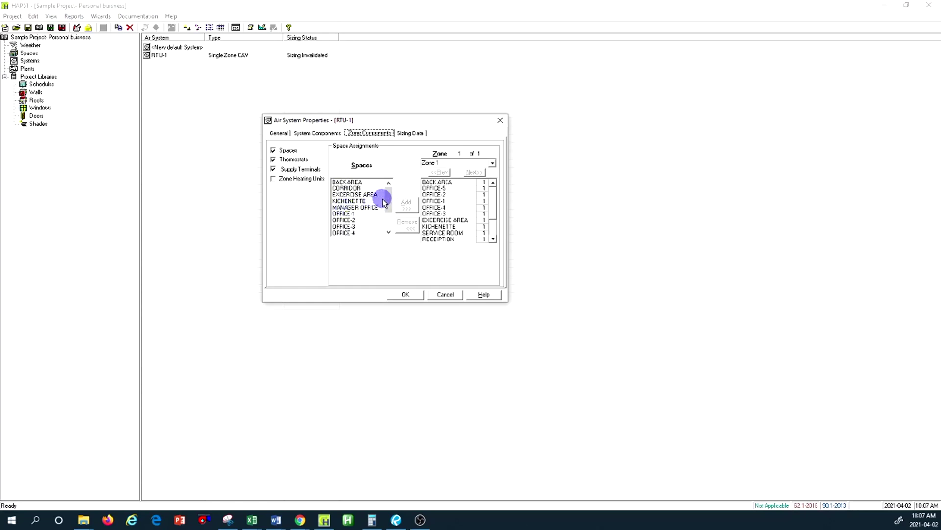
pyautogui.moveTo(389, 193)
pyautogui.mouseDown()
pyautogui.moveTo(387, 206)
pyautogui.moveTo(386, 185)
pyautogui.mouseUp()
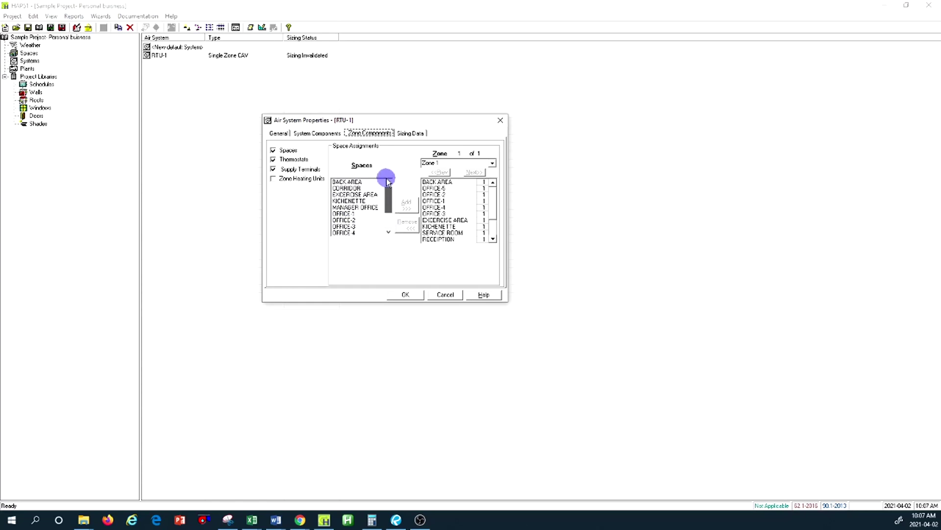
pyautogui.click(344, 183)
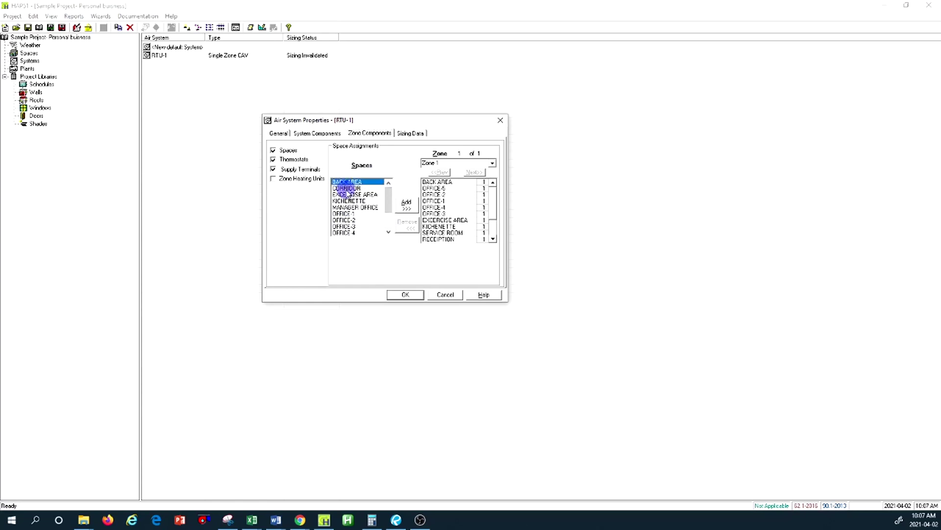
pyautogui.click(346, 189)
pyautogui.click(345, 208)
pyautogui.click(345, 226)
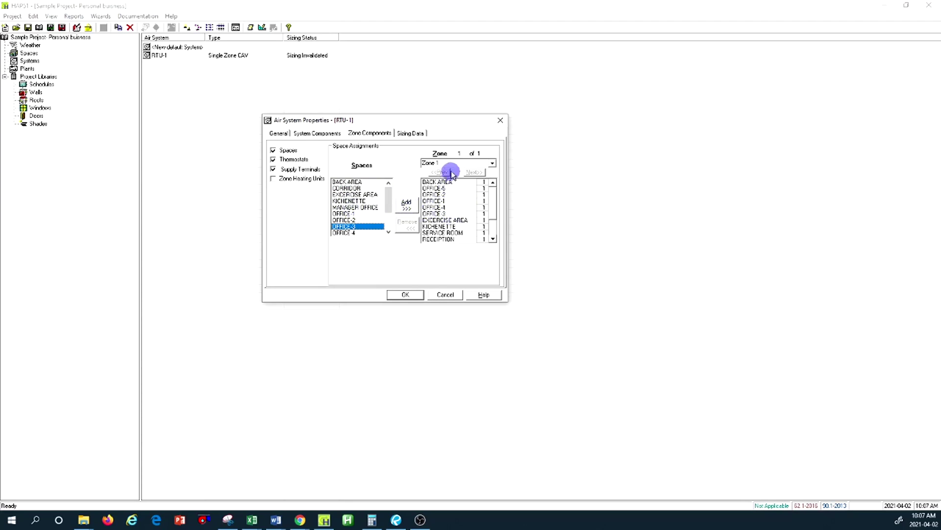
pyautogui.click(468, 163)
pyautogui.click(492, 163)
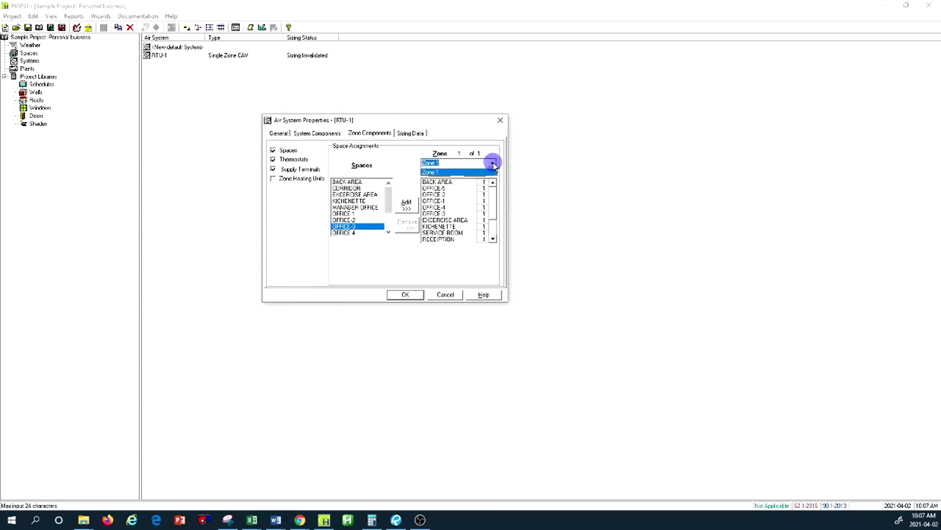
pyautogui.click(492, 164)
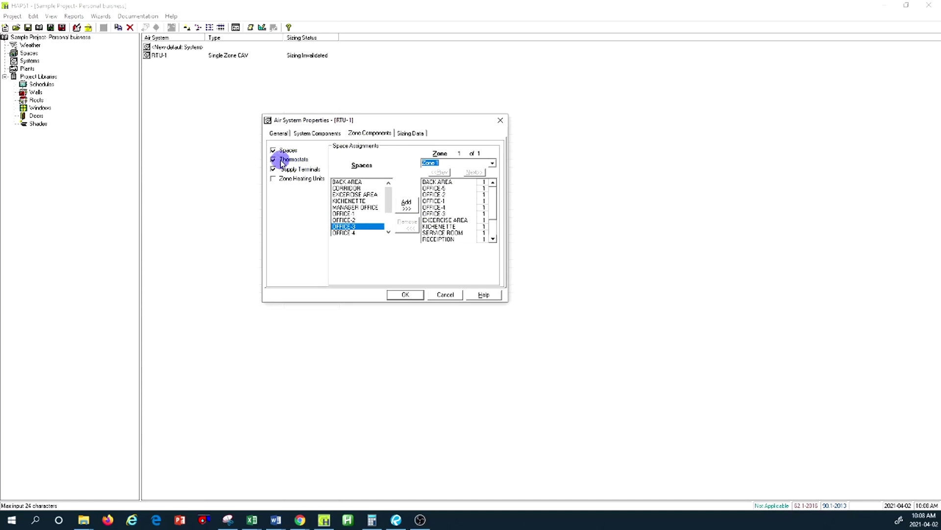
pyautogui.click(297, 160)
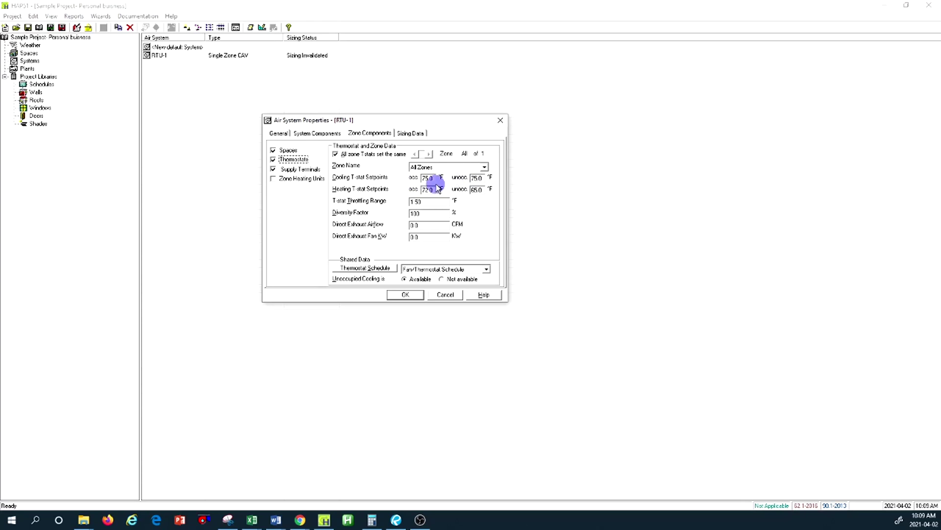
pyautogui.doubleClick(430, 178)
pyautogui.doubleClick(431, 191)
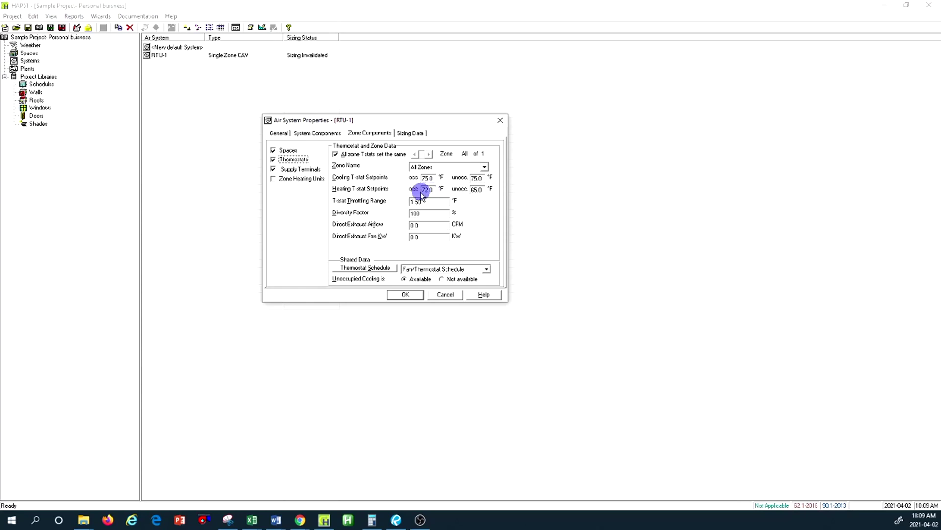
pyautogui.doubleClick(479, 192)
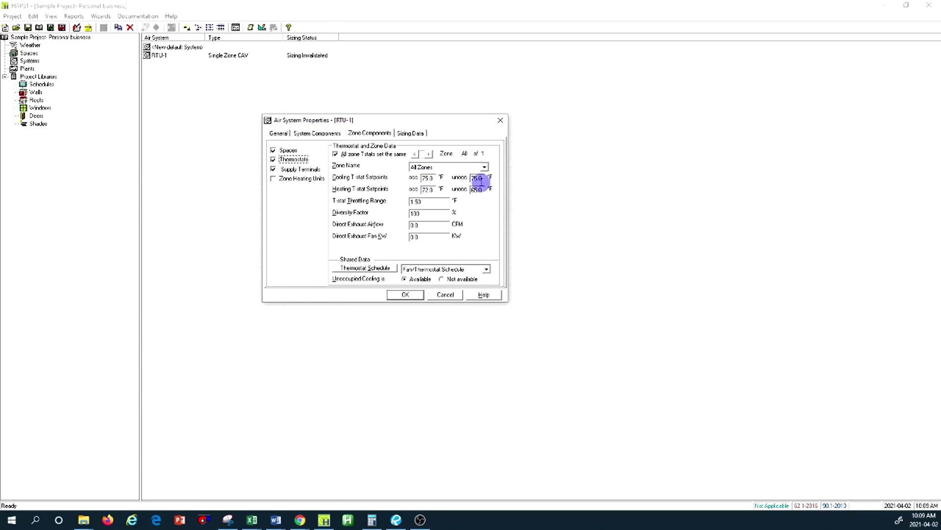
pyautogui.click(476, 178)
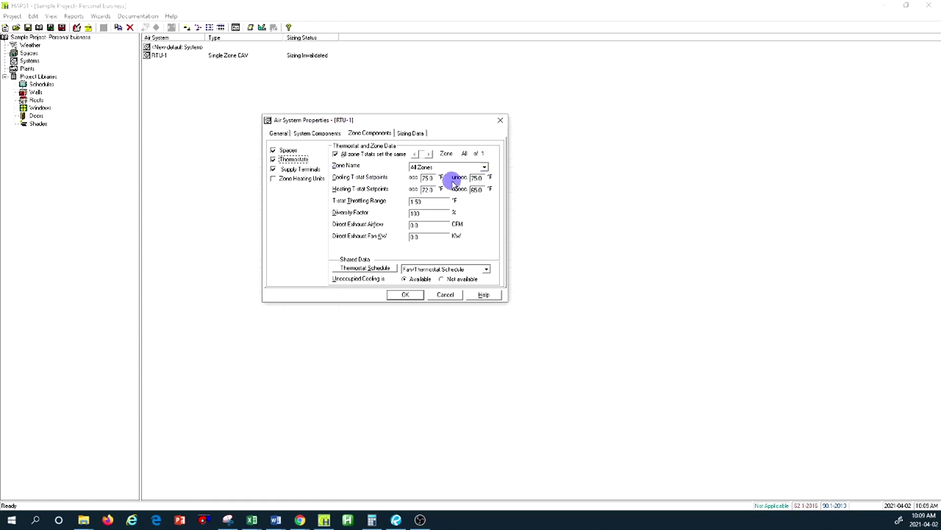
pyautogui.doubleClick(480, 191)
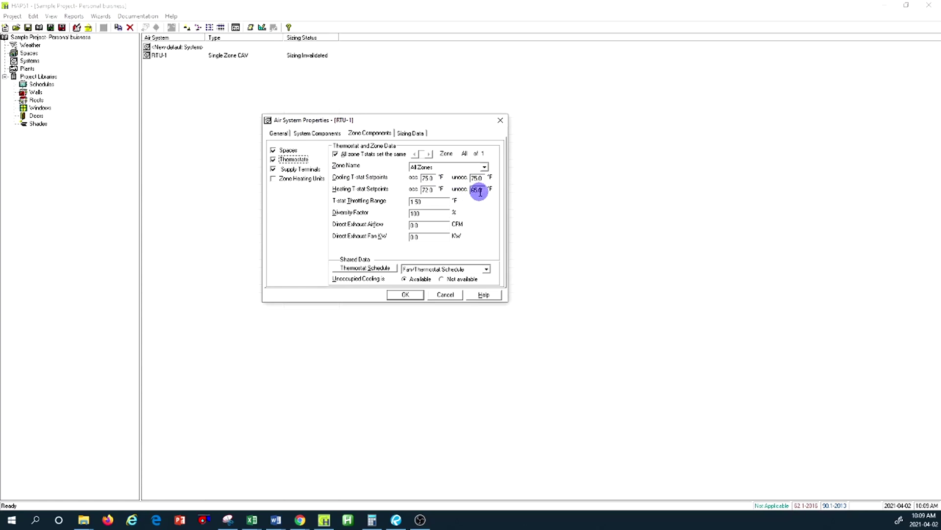
pyautogui.doubleClick(427, 190)
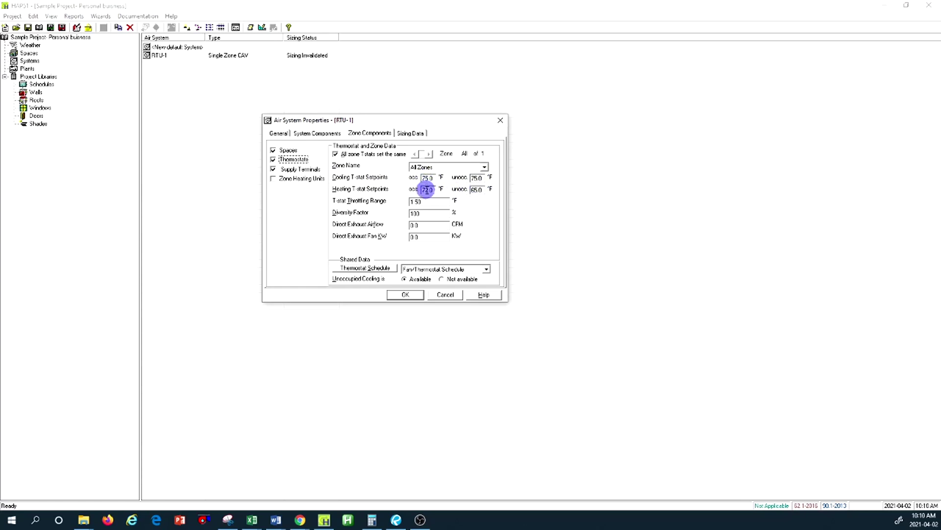
pyautogui.doubleClick(427, 179)
pyautogui.doubleClick(428, 189)
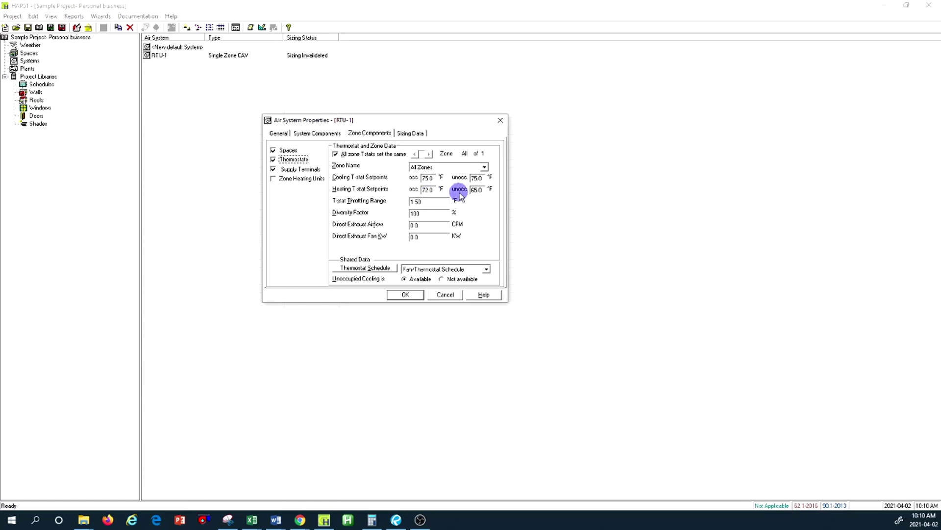
pyautogui.doubleClick(480, 191)
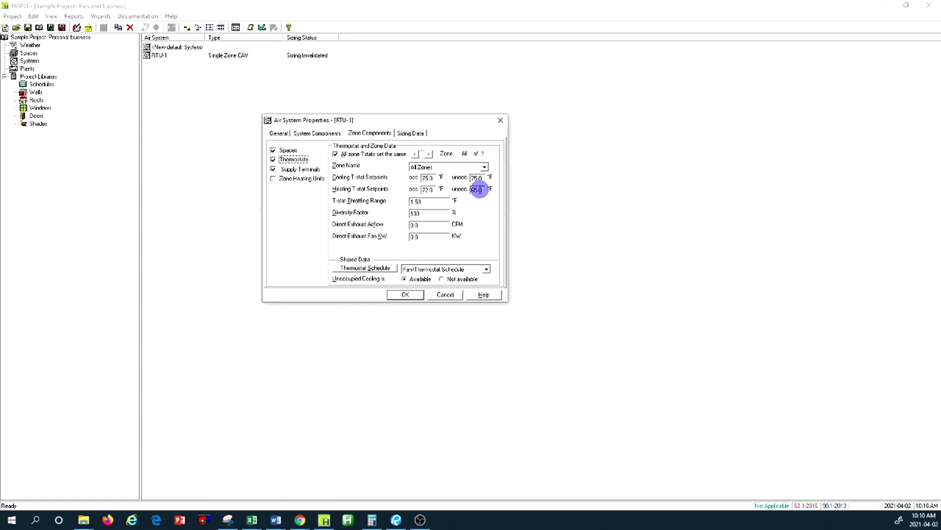
pyautogui.doubleClick(426, 191)
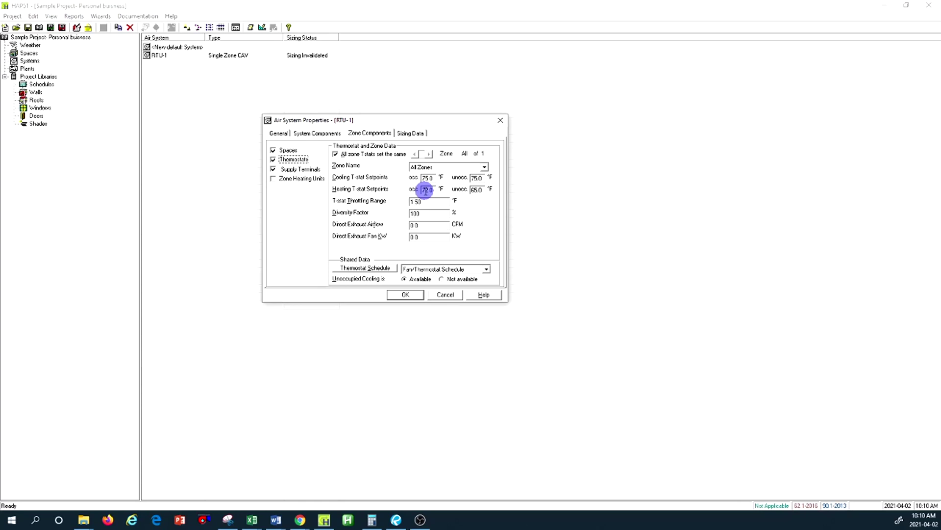
pyautogui.doubleClick(478, 189)
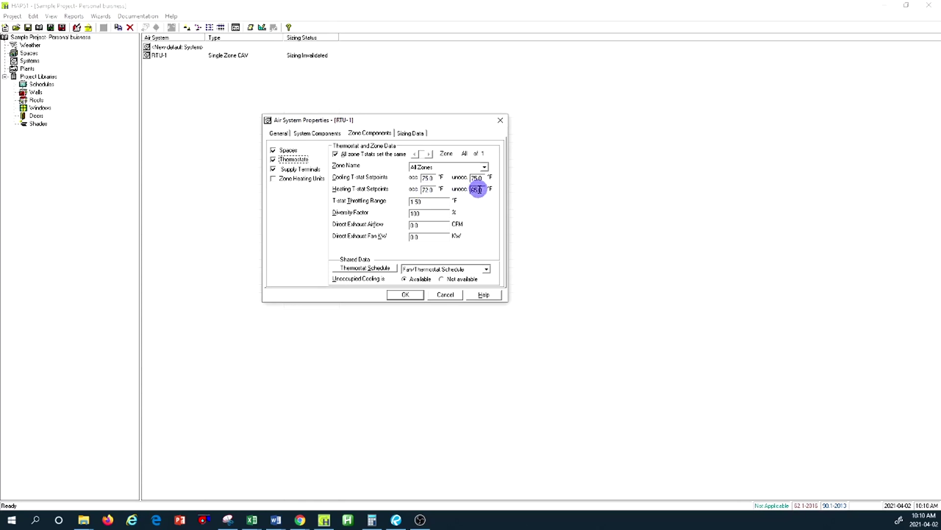
pyautogui.click(478, 189)
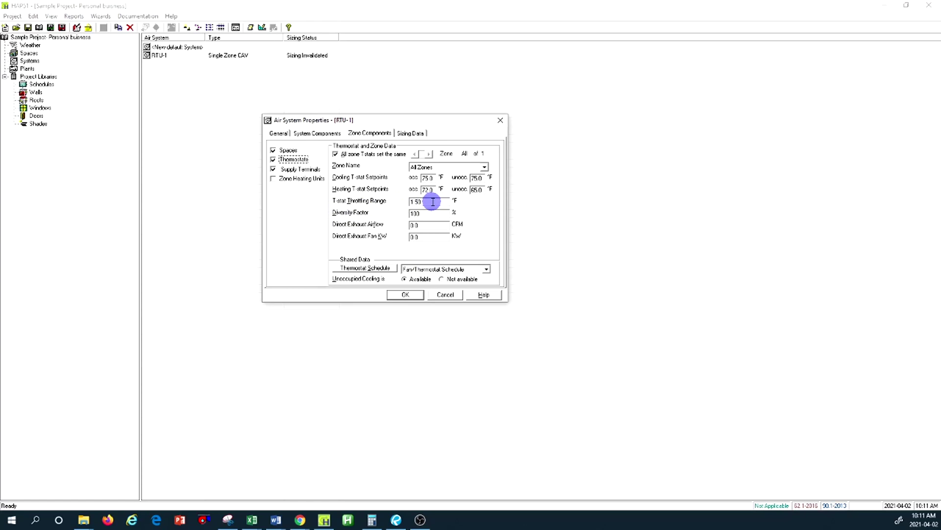
pyautogui.doubleClick(421, 203)
pyautogui.doubleClick(432, 179)
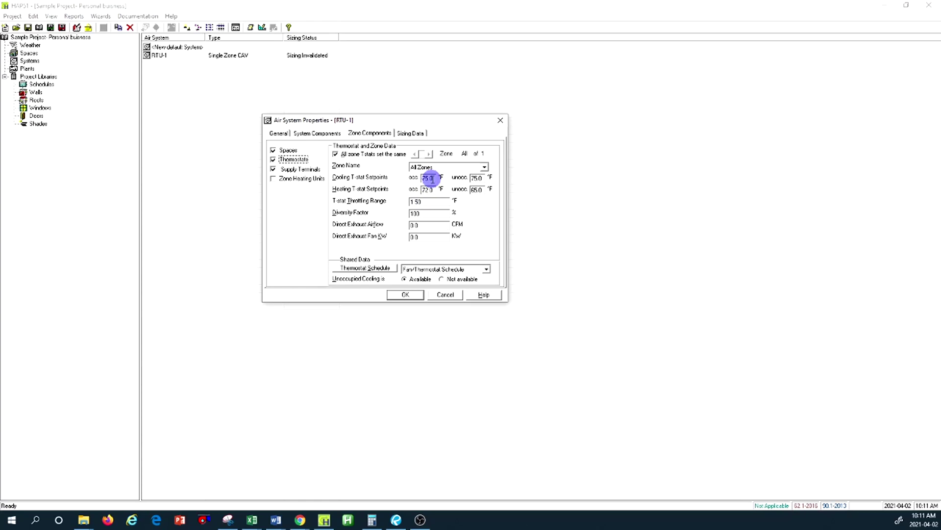
pyautogui.doubleClick(424, 202)
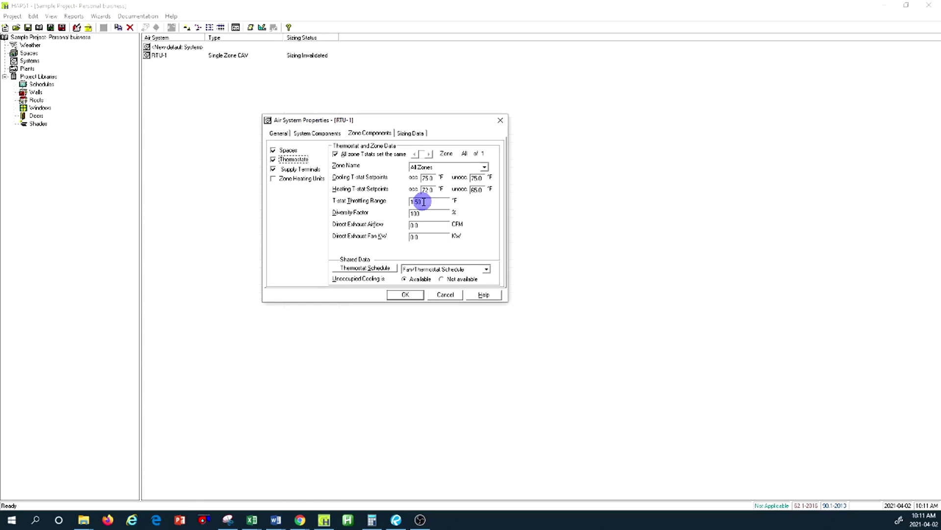
pyautogui.moveTo(424, 202)
pyautogui.mouseDown()
pyautogui.moveTo(391, 199)
pyautogui.moveTo(422, 202)
pyautogui.mouseUp()
pyautogui.moveTo(415, 177); pyautogui.dragTo(428, 177)
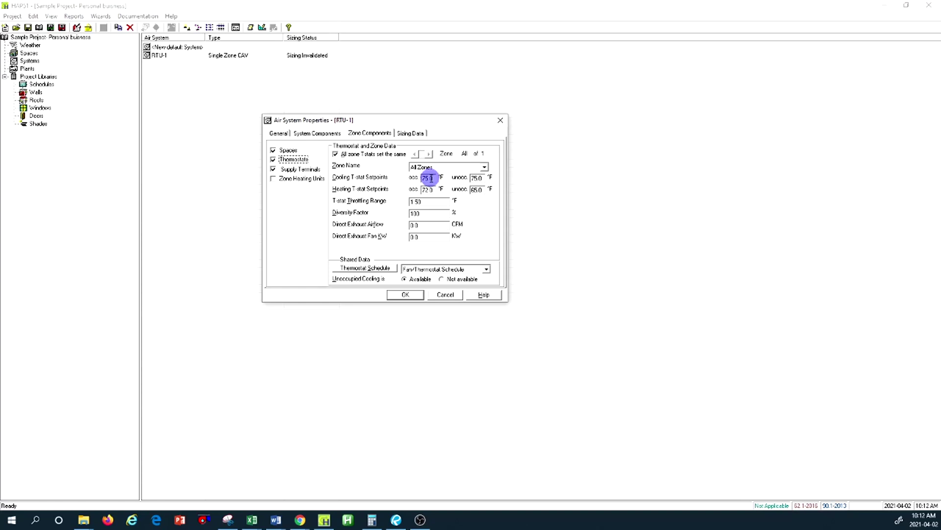
pyautogui.moveTo(435, 204); pyautogui.dragTo(406, 204)
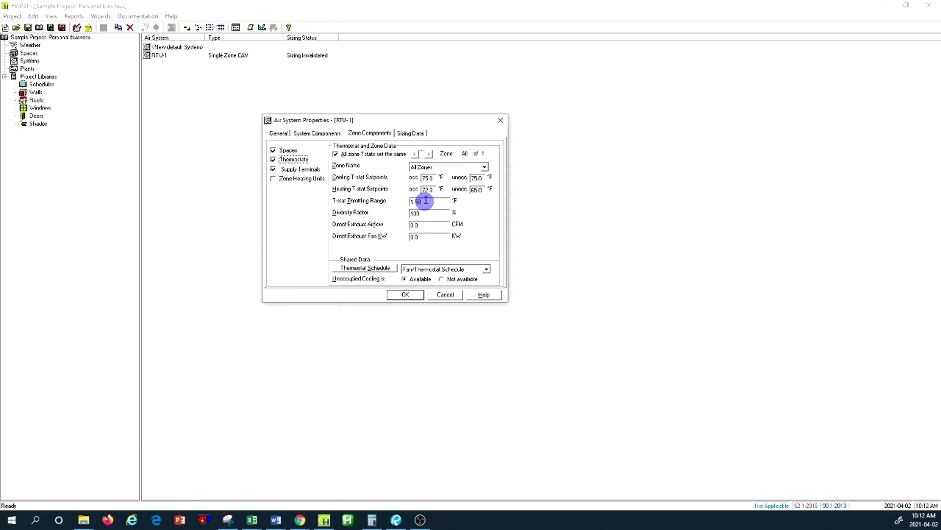
pyautogui.moveTo(424, 178); pyautogui.dragTo(431, 178)
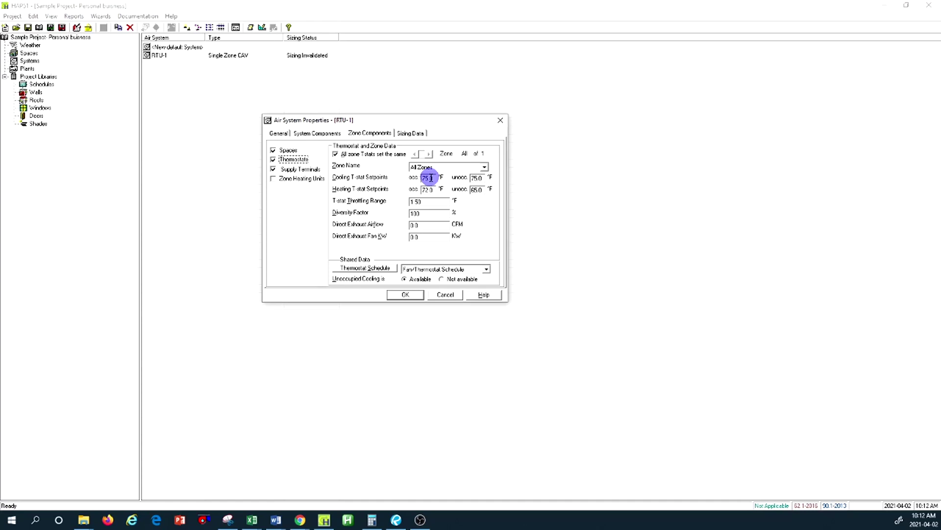
pyautogui.click(430, 177)
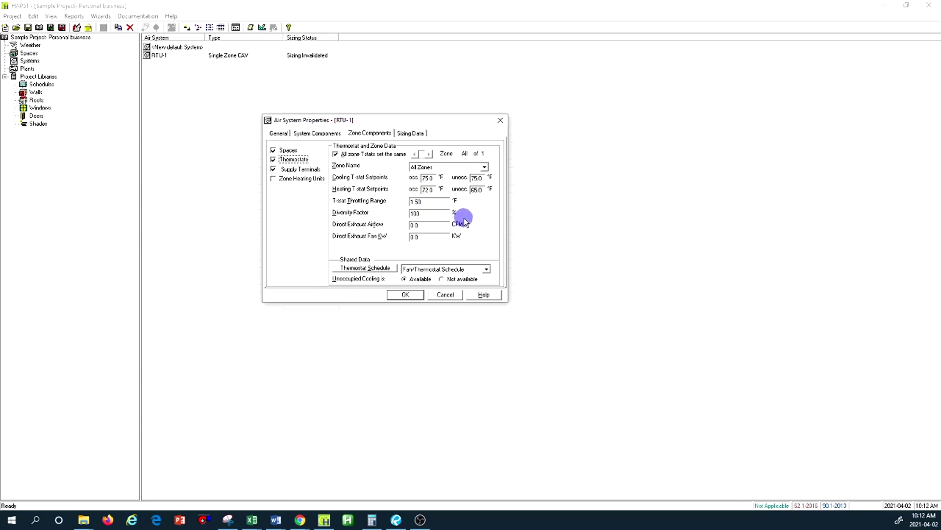
pyautogui.doubleClick(413, 205)
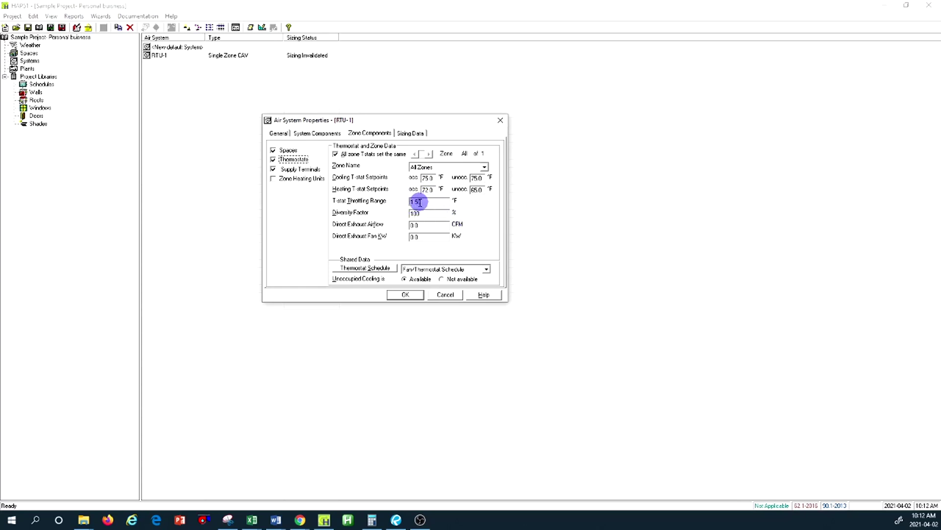
pyautogui.click(417, 203)
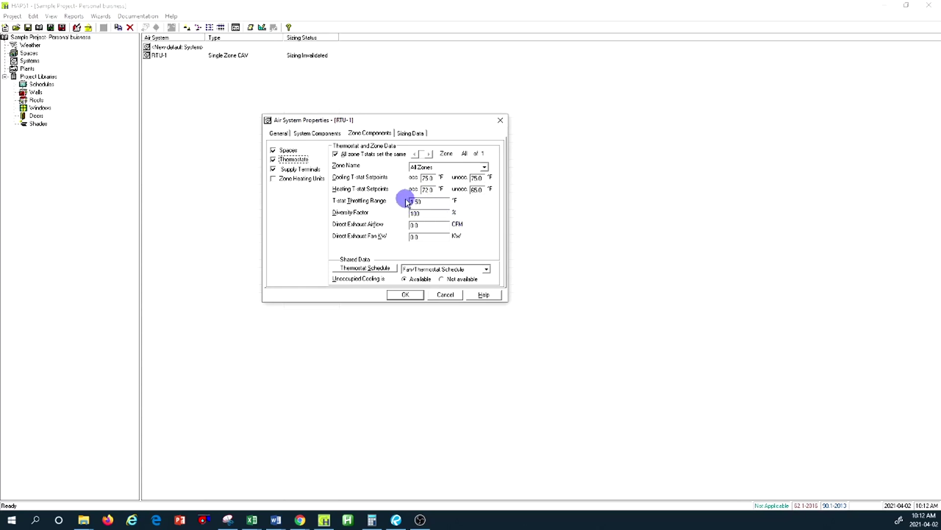
pyautogui.doubleClick(419, 202)
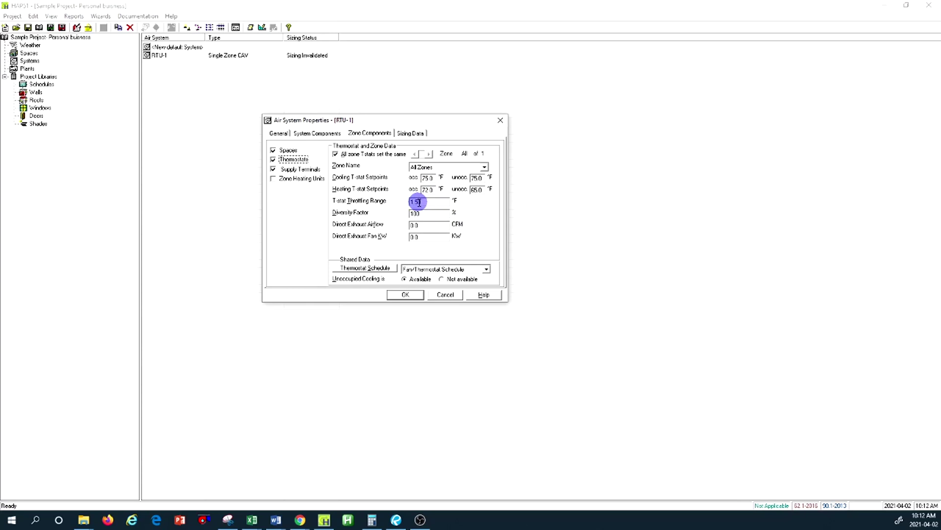
pyautogui.moveTo(419, 202); pyautogui.dragTo(416, 202)
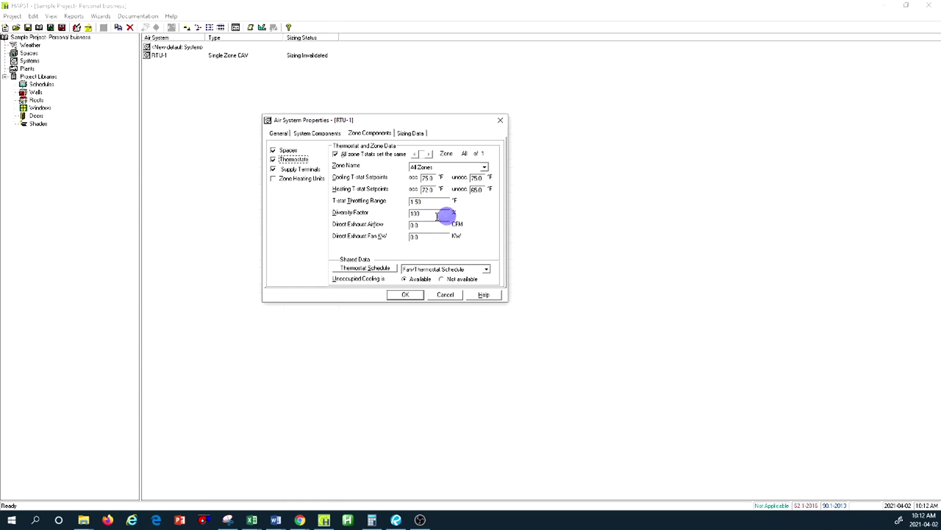
pyautogui.click(414, 213)
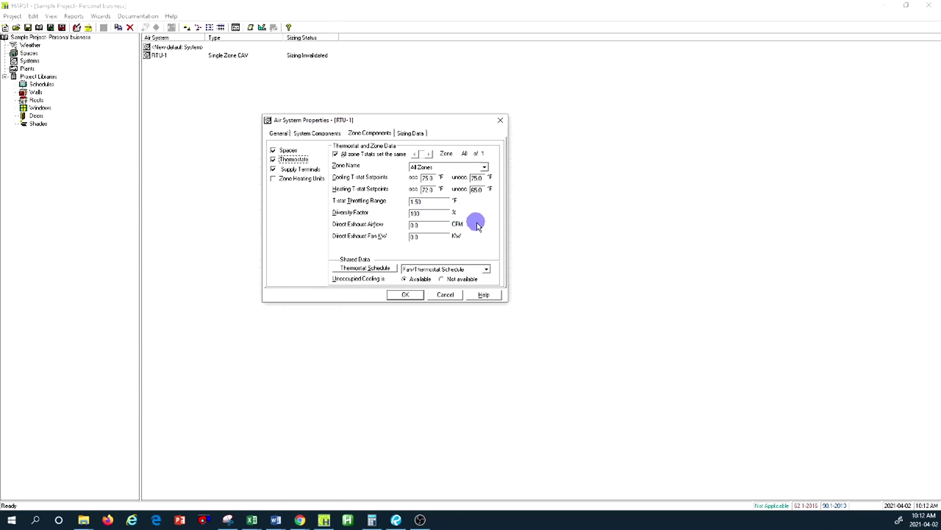
pyautogui.doubleClick(419, 225)
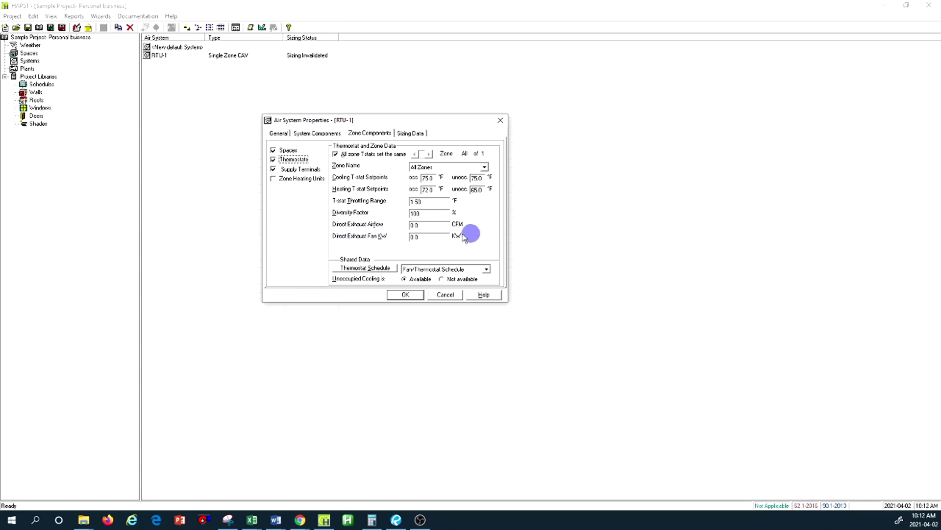
pyautogui.click(422, 225)
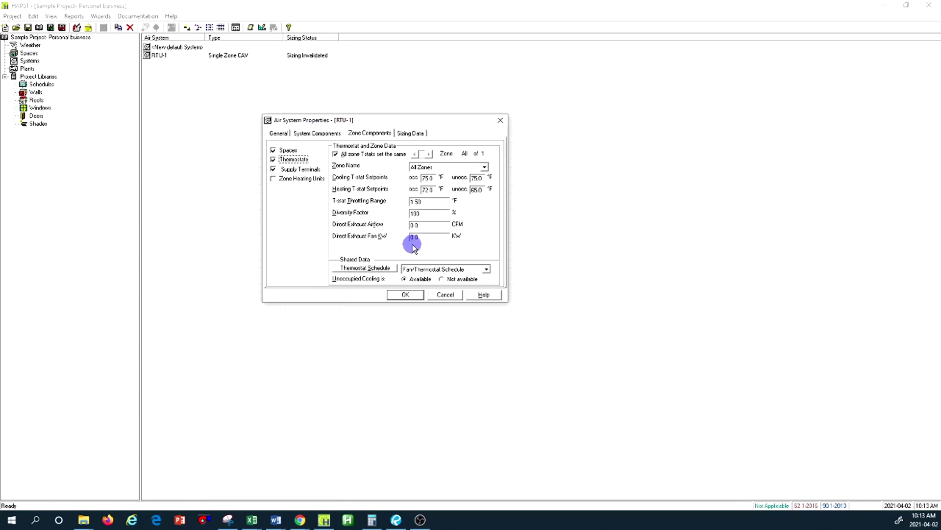
pyautogui.moveTo(411, 237); pyautogui.dragTo(421, 237)
pyautogui.click(419, 237)
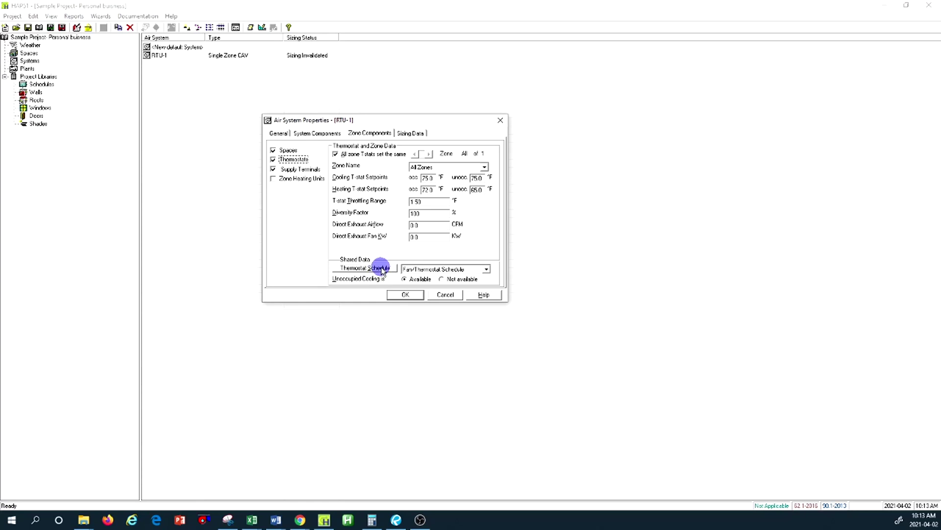
# Keep Fan/Thermostat Schedule as the thermostat schedule and show the zones' supply terminal data.
pyautogui.click(486, 270)
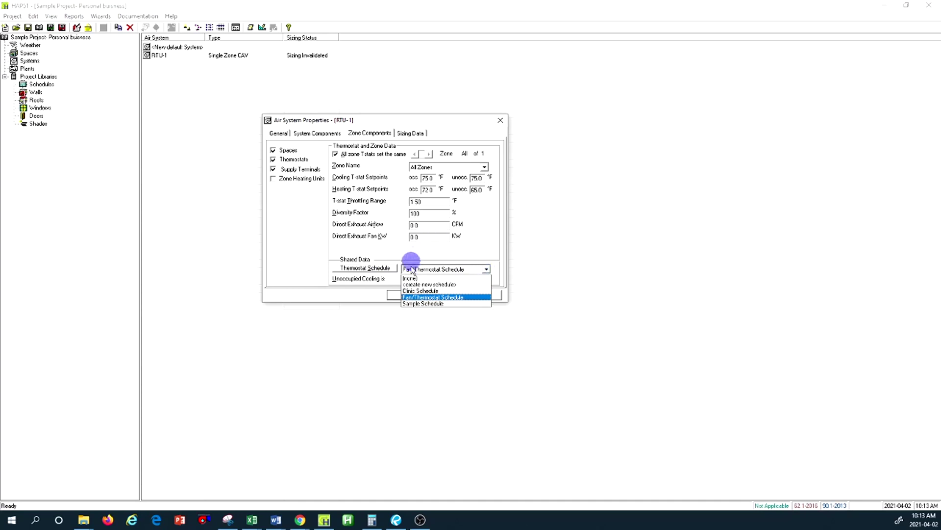
pyautogui.click(487, 220)
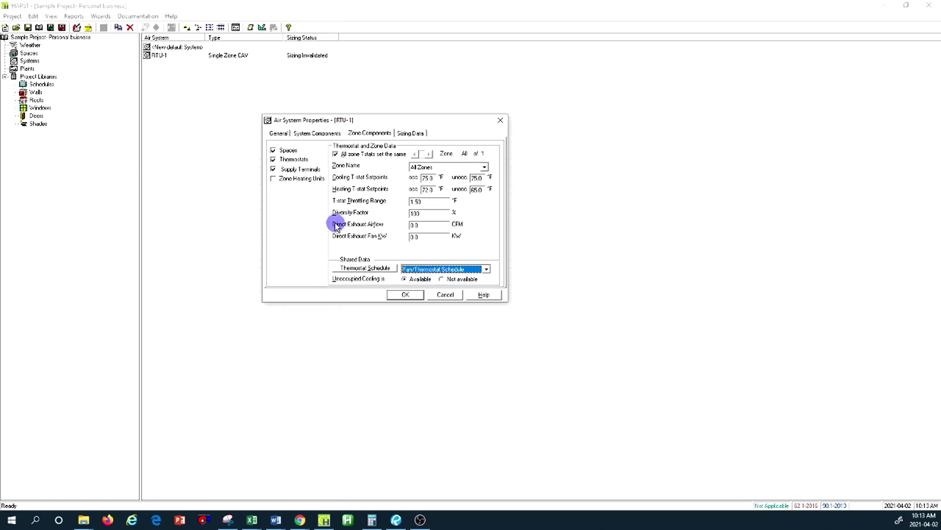
pyautogui.click(304, 170)
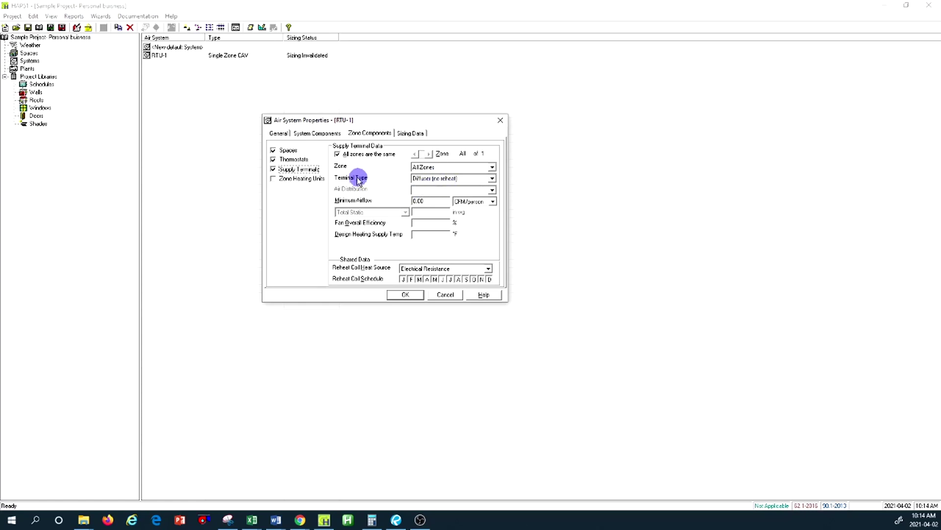
pyautogui.click(475, 179)
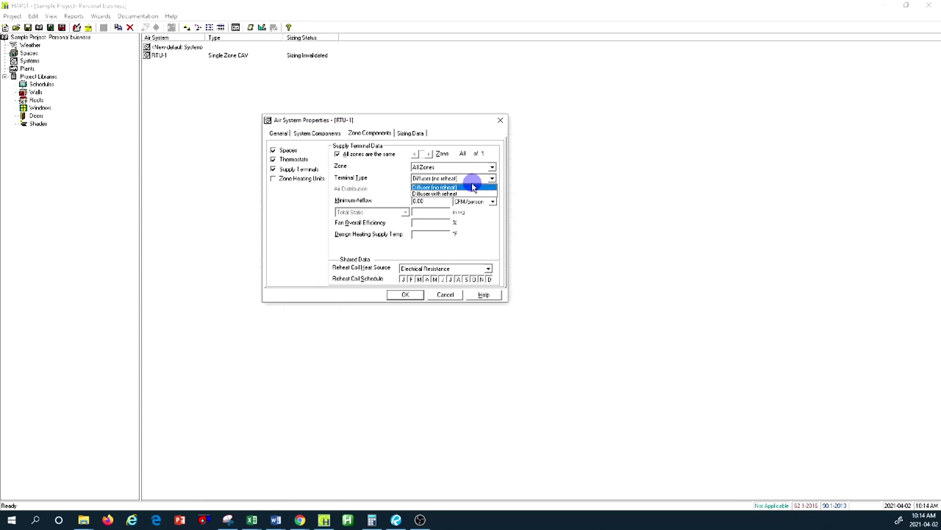
pyautogui.click(476, 244)
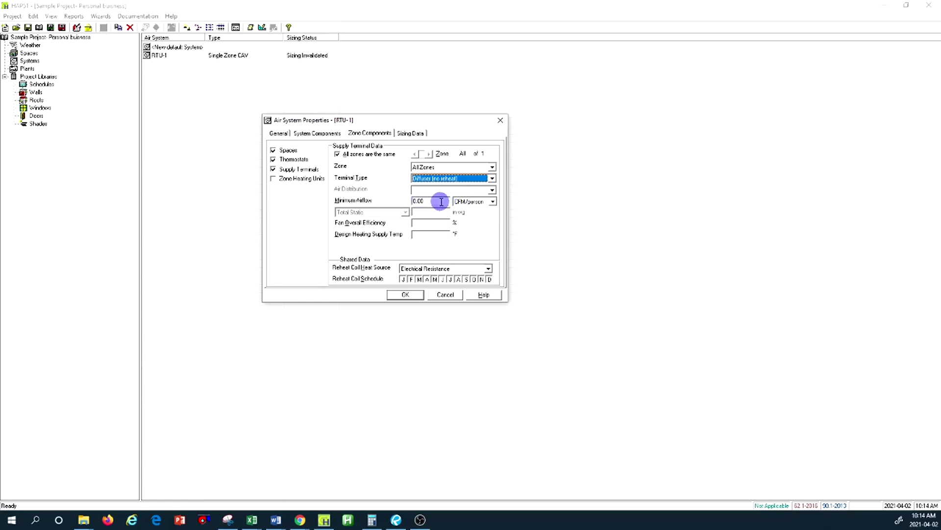
# Enable zone heating units on RTU-1 as Baseboard, OAT Control units with a 30.0 °F trip temperature.
pyautogui.click(307, 180)
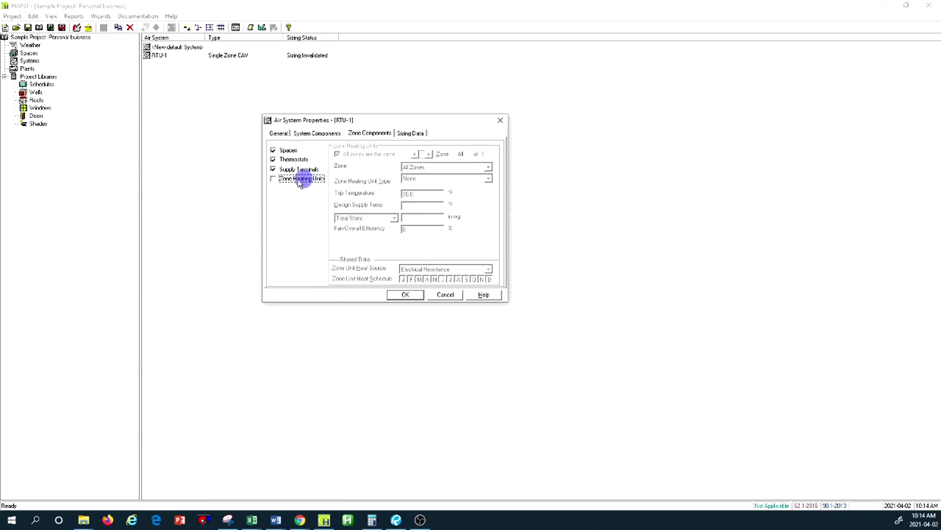
pyautogui.click(273, 180)
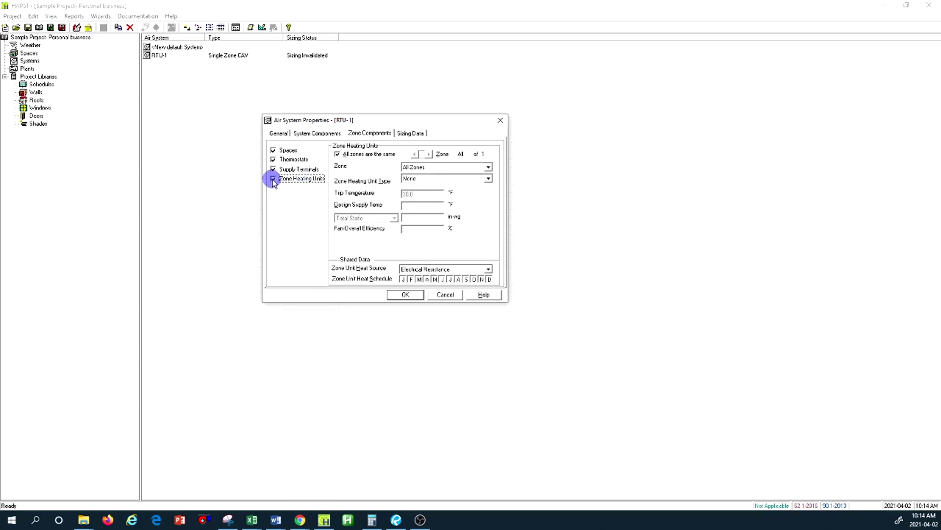
pyautogui.click(444, 182)
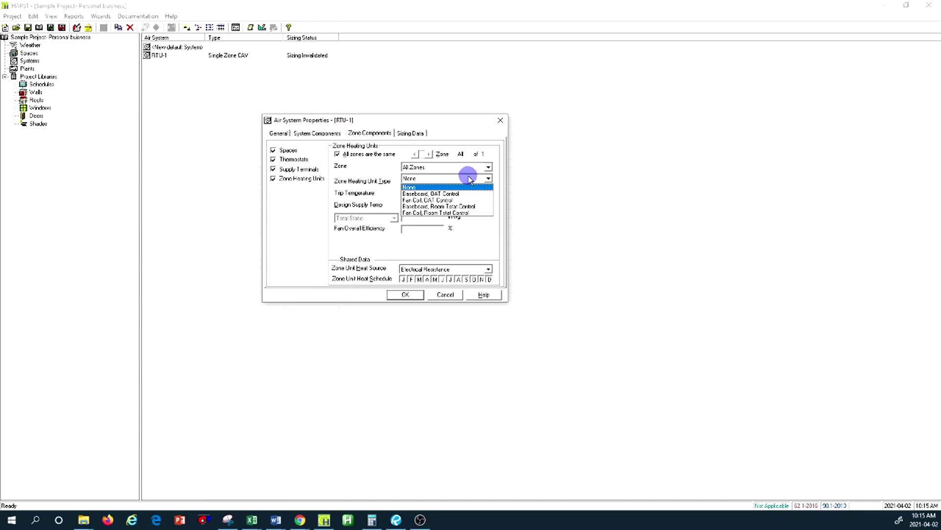
pyautogui.click(461, 193)
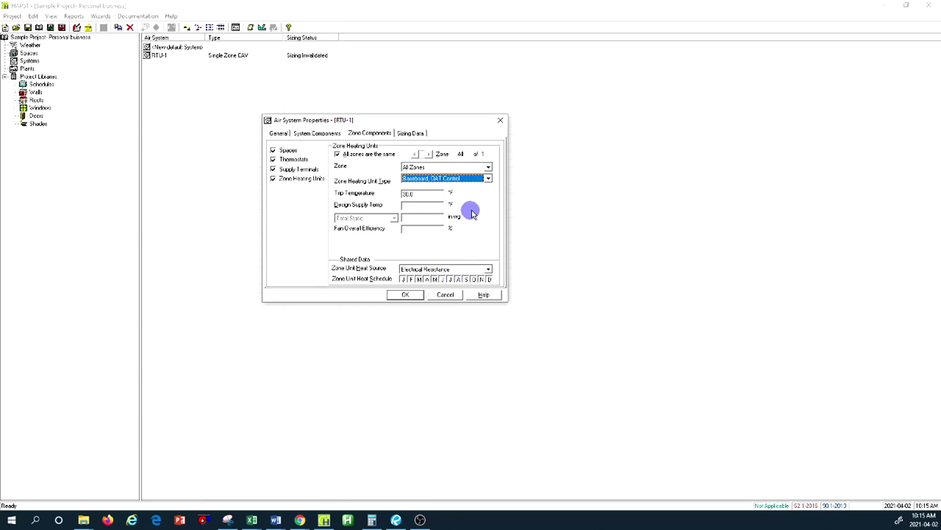
# Set Hot Water as the zone unit heat source, then remove RTU-1's zone heating units.
pyautogui.click(459, 269)
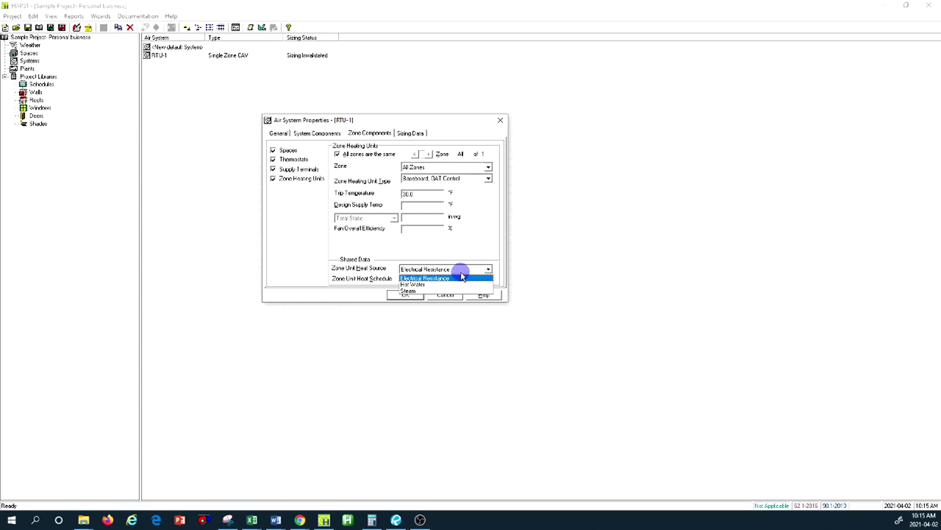
pyautogui.click(433, 285)
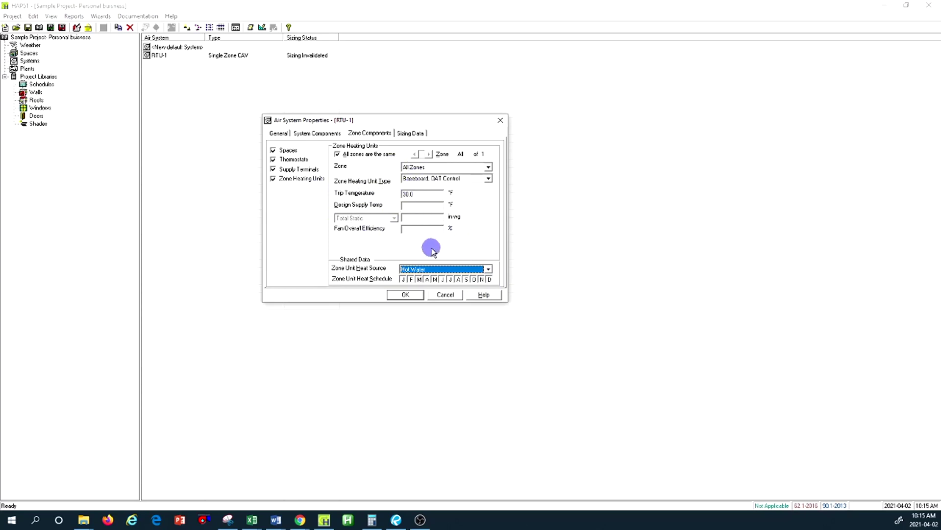
pyautogui.click(273, 180)
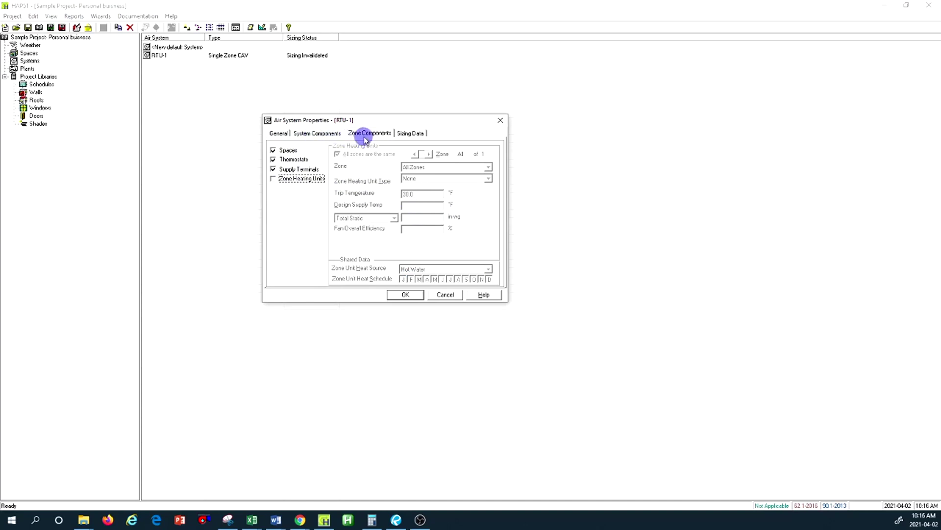
# Open Sizing Data, compare Zone and System Sizing, and inspect the 55.0 °F cooling supply temperature.
pyautogui.click(417, 133)
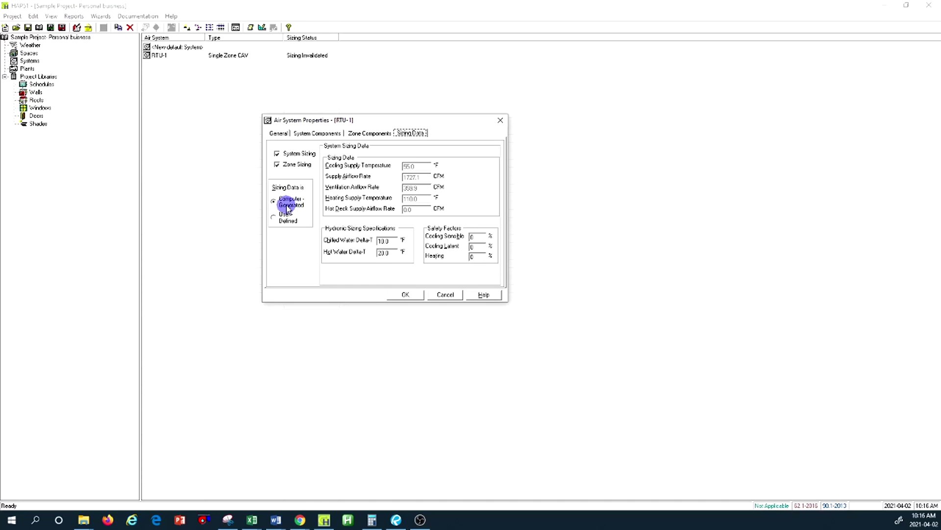
pyautogui.click(296, 165)
pyautogui.click(299, 154)
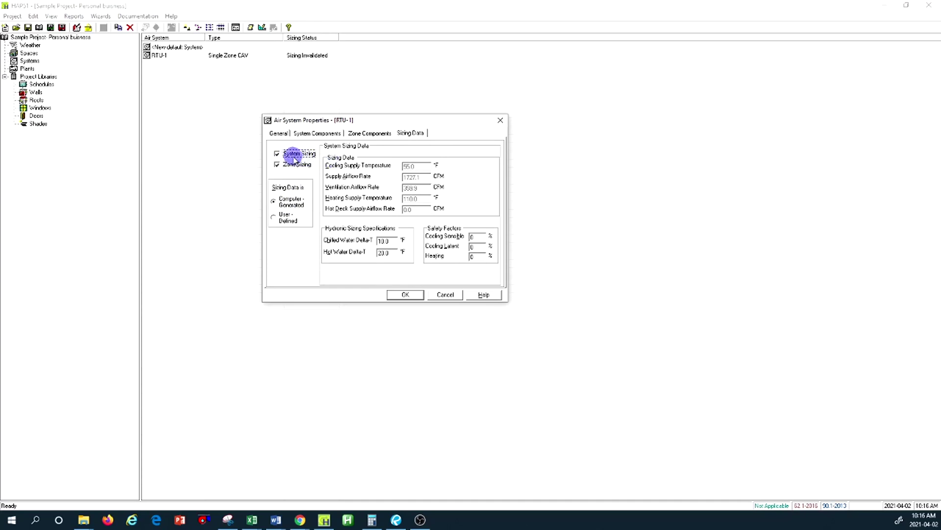
pyautogui.click(408, 167)
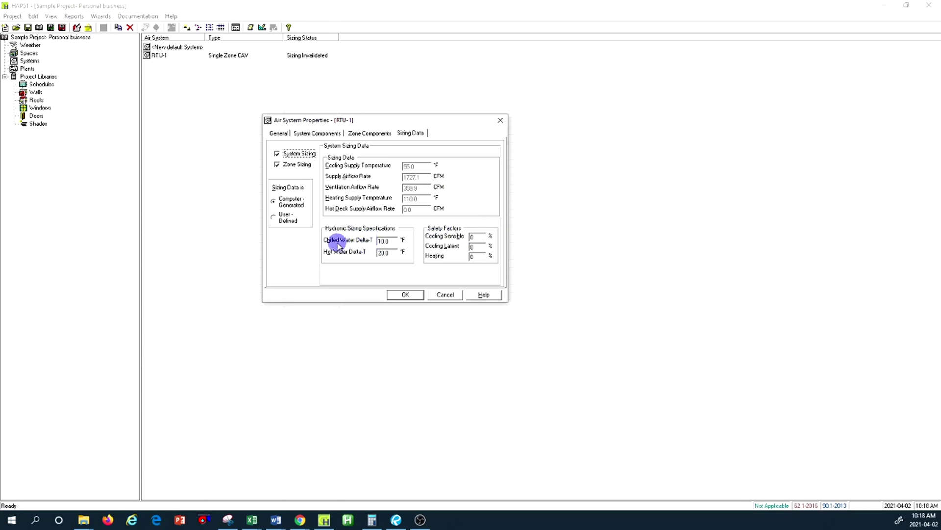
# Toggle between System and Zone Sizing, ending on the grid showing Zone 1 at 1727.1 CFM.
pyautogui.click(296, 165)
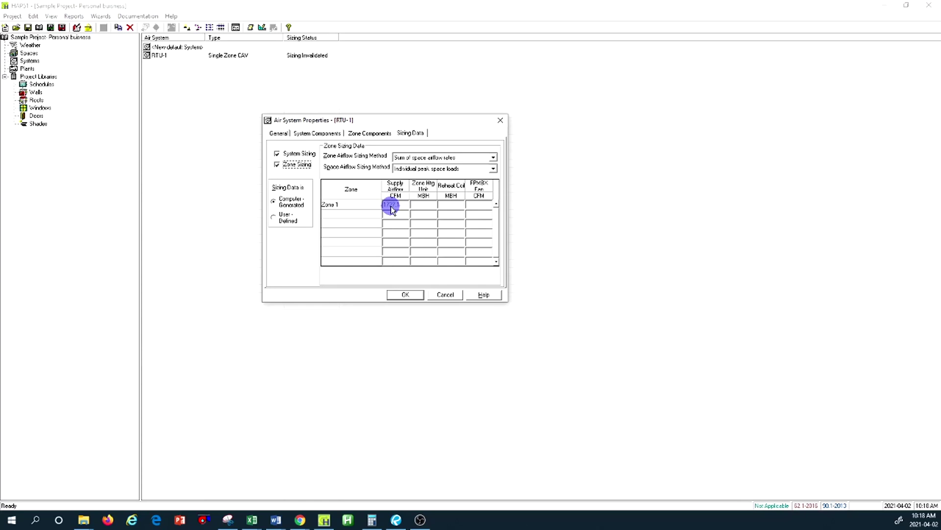
pyautogui.click(296, 153)
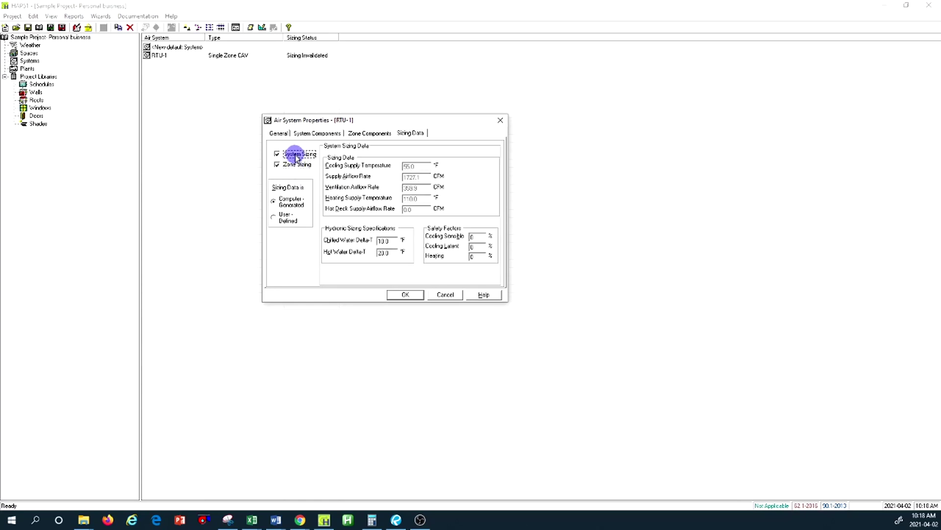
pyautogui.doubleClick(410, 178)
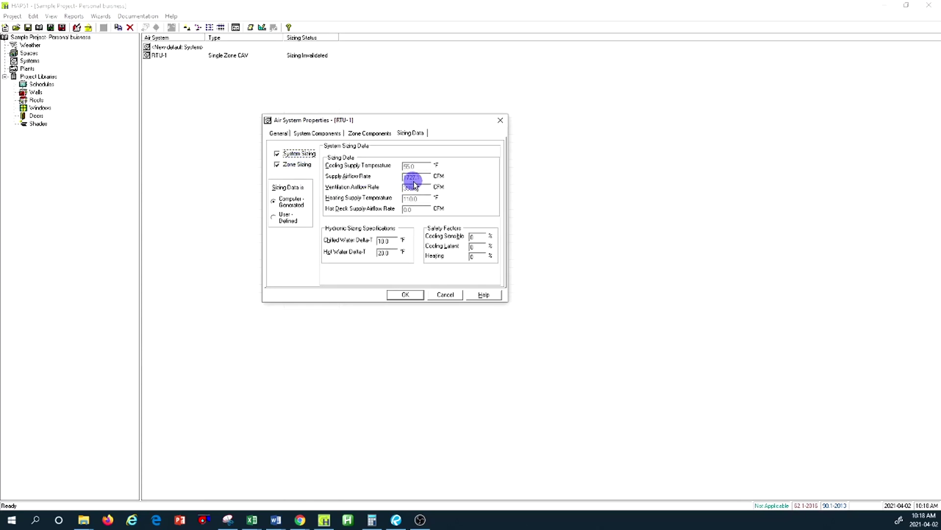
pyautogui.click(296, 165)
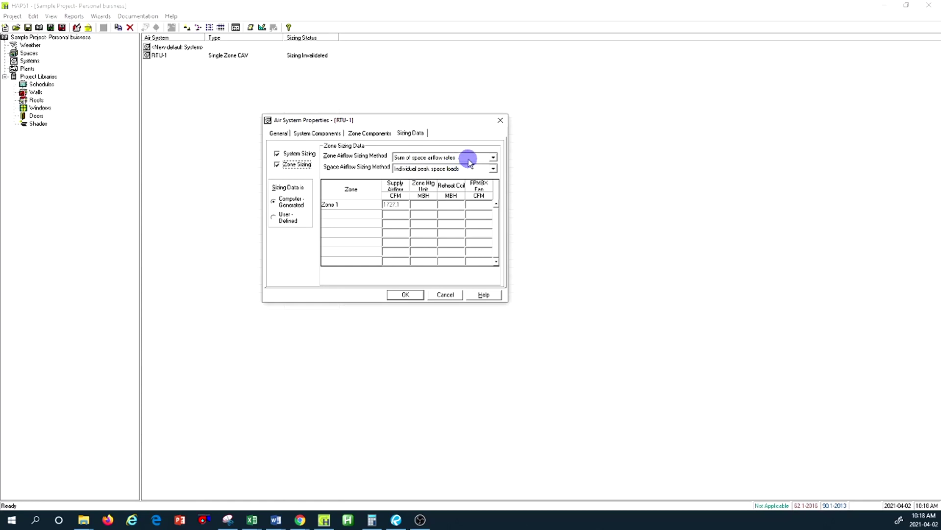
pyautogui.click(387, 205)
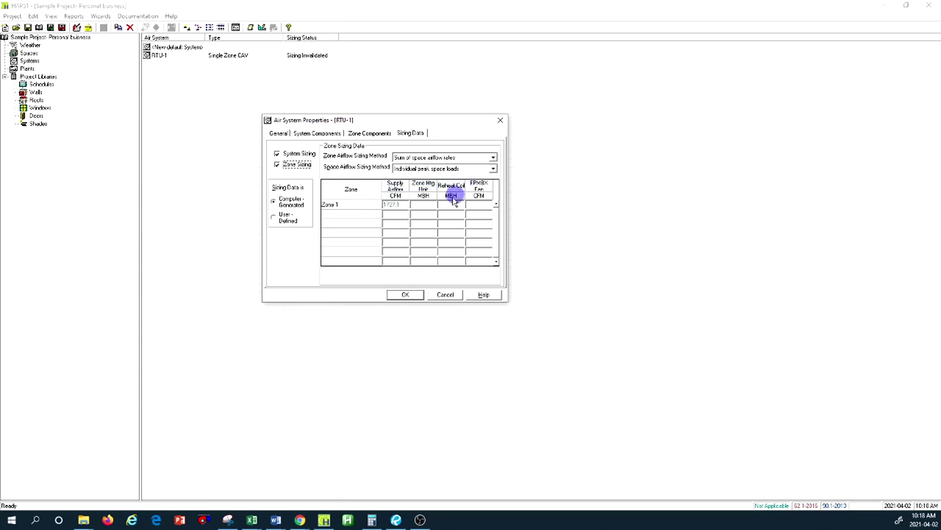
pyautogui.click(391, 204)
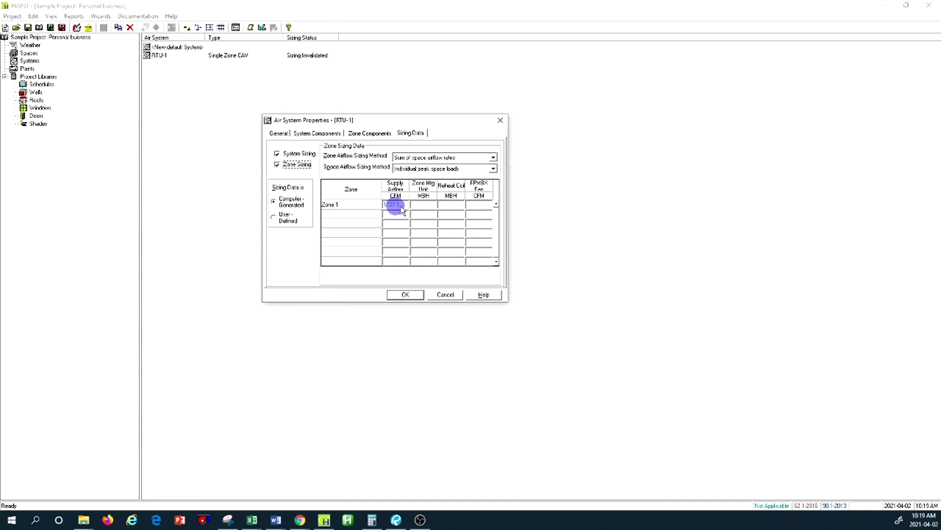
pyautogui.click(457, 170)
pyautogui.click(461, 172)
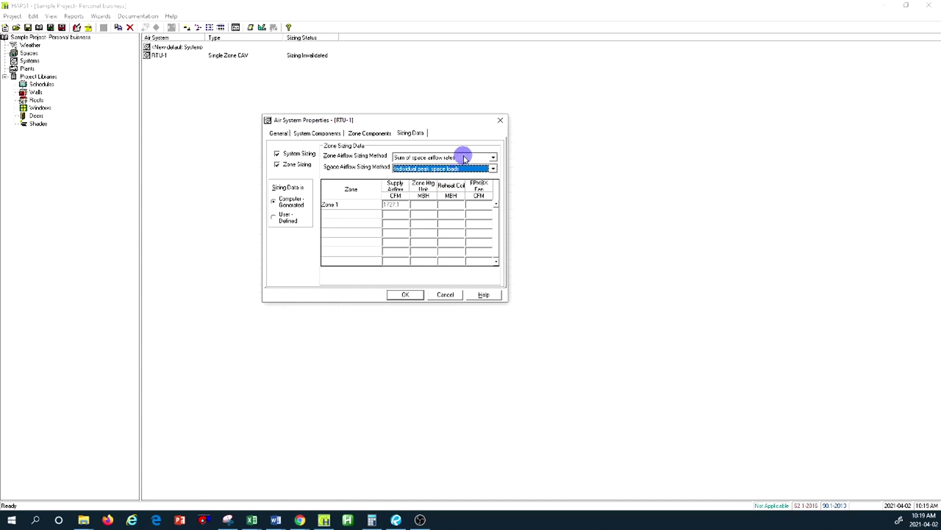
pyautogui.click(465, 159)
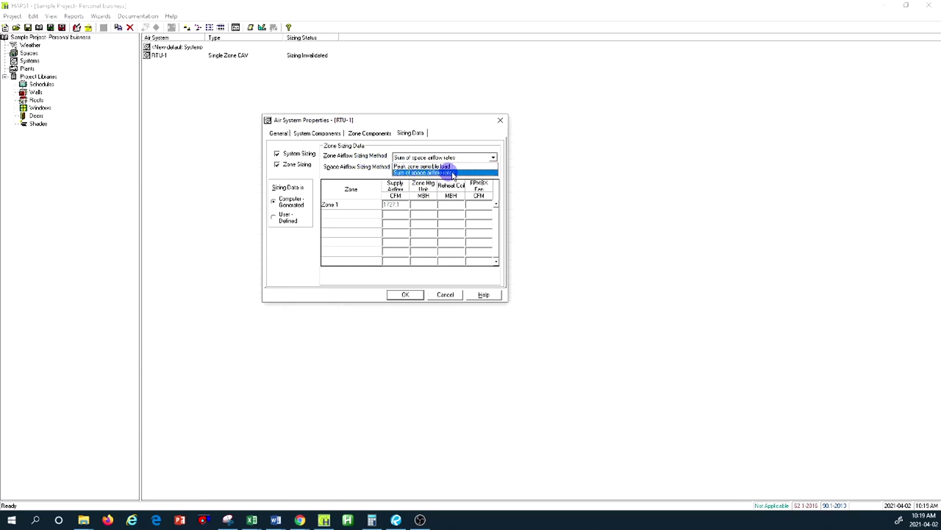
pyautogui.click(470, 173)
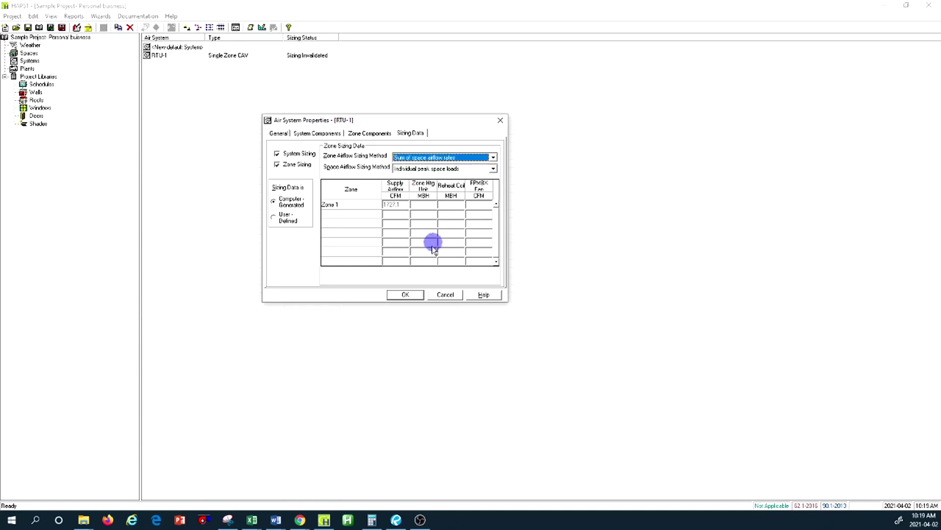